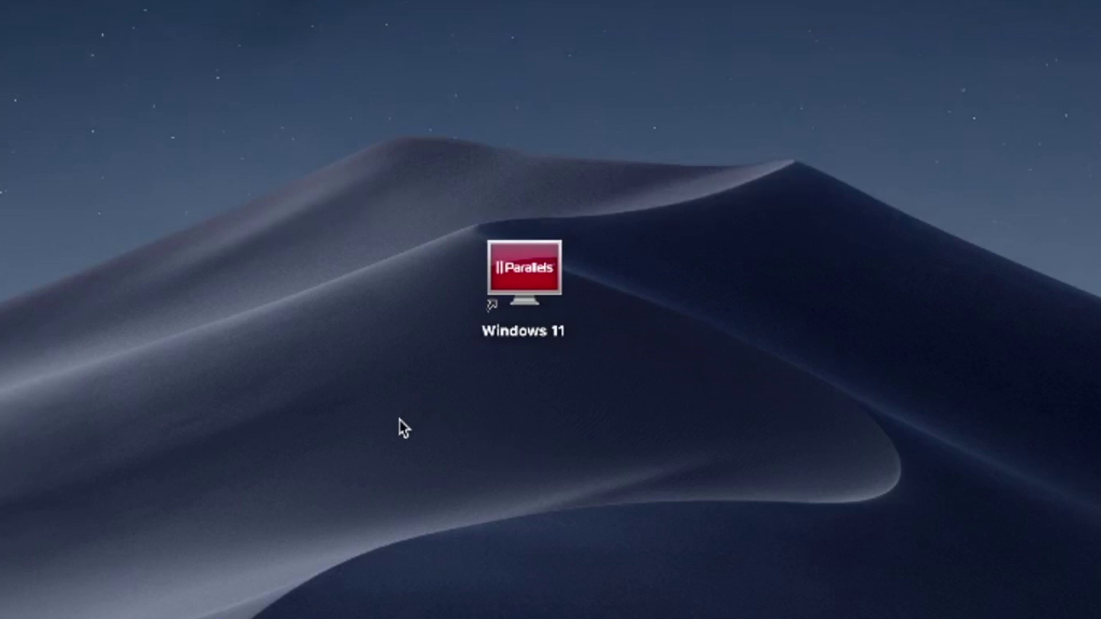
Box-select the Windows 11 virtual machine shortcut on the desktop.
drag(400, 419, 660, 138)
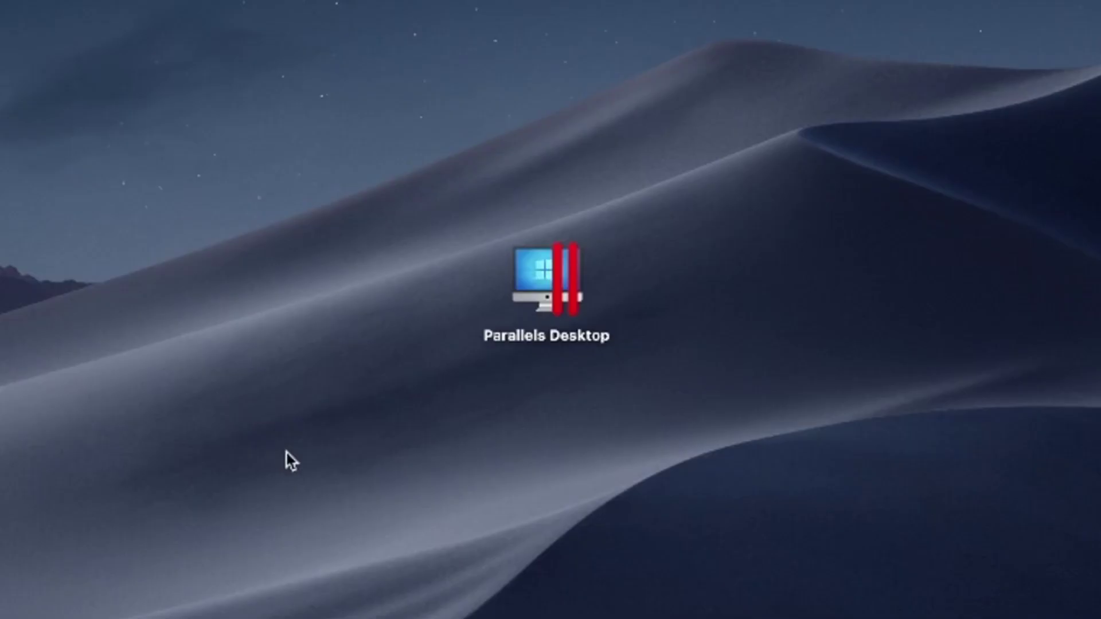
Box-select the Parallels Desktop app icon on the desktop, reselecting it twice.
mouse_move(308, 476)
mouse_down()
mouse_move(644, 245)
mouse_move(759, 133)
mouse_up()
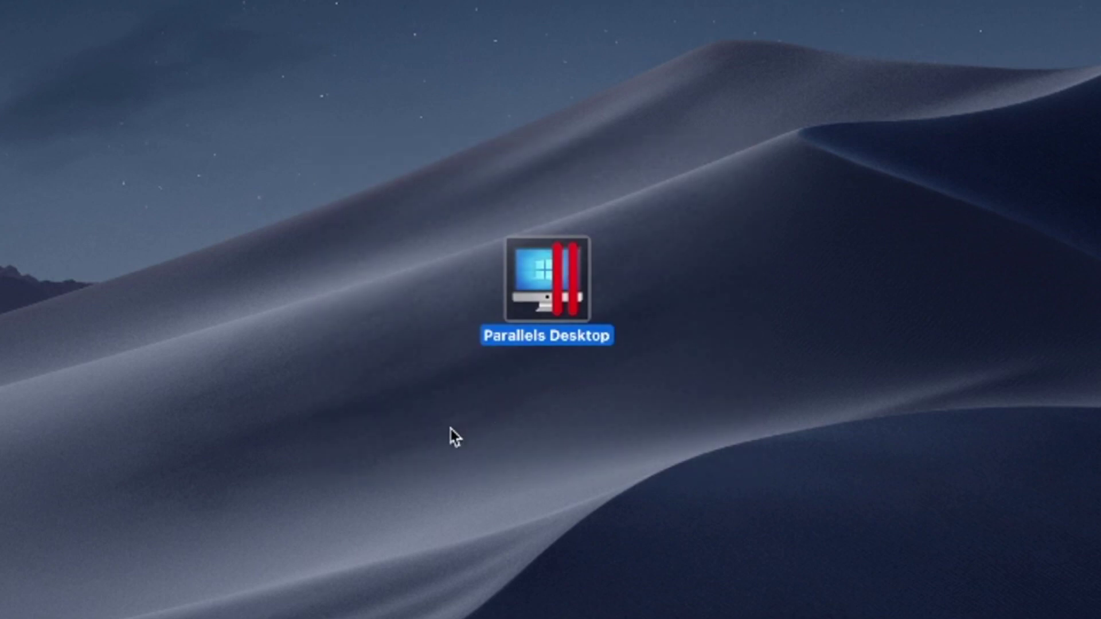
drag(354, 482, 778, 142)
mouse_move(324, 496)
mouse_down()
mouse_move(540, 306)
mouse_move(758, 155)
mouse_up()
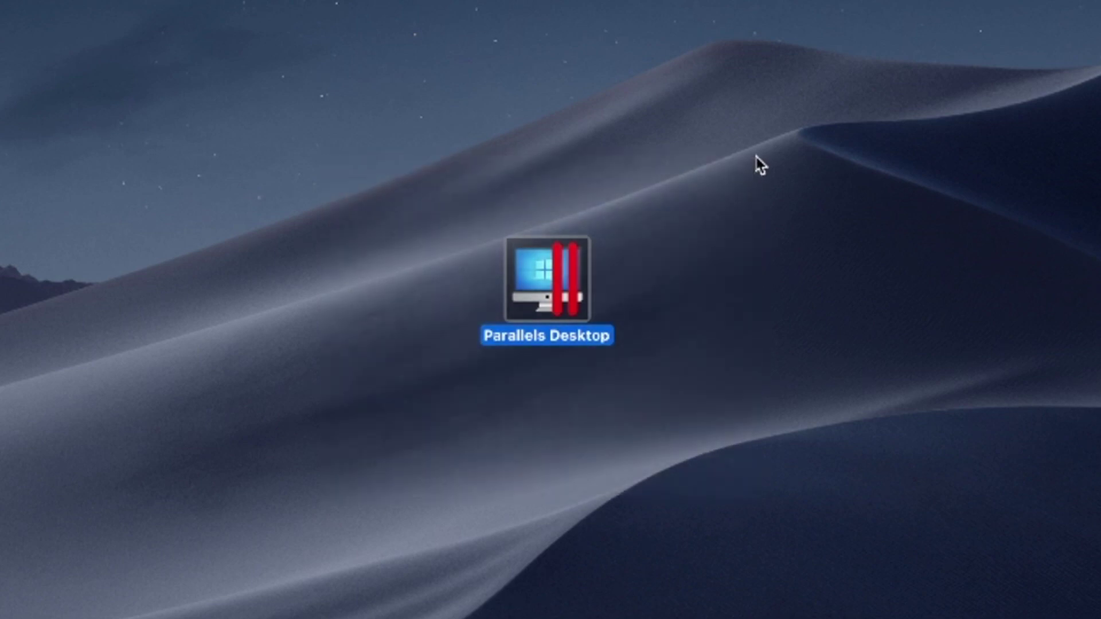